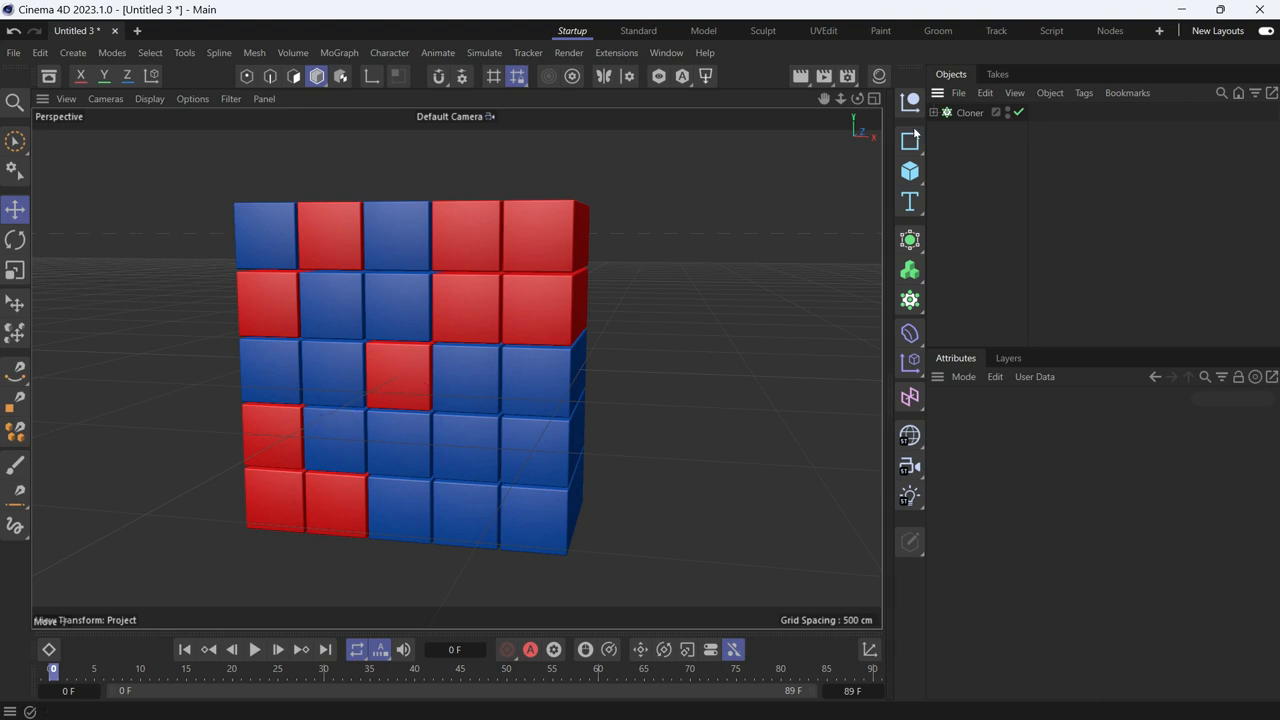
# Step: Add a Shader effector to the selected Cloner from the MoGraph effector list
pyautogui.click(965, 112)
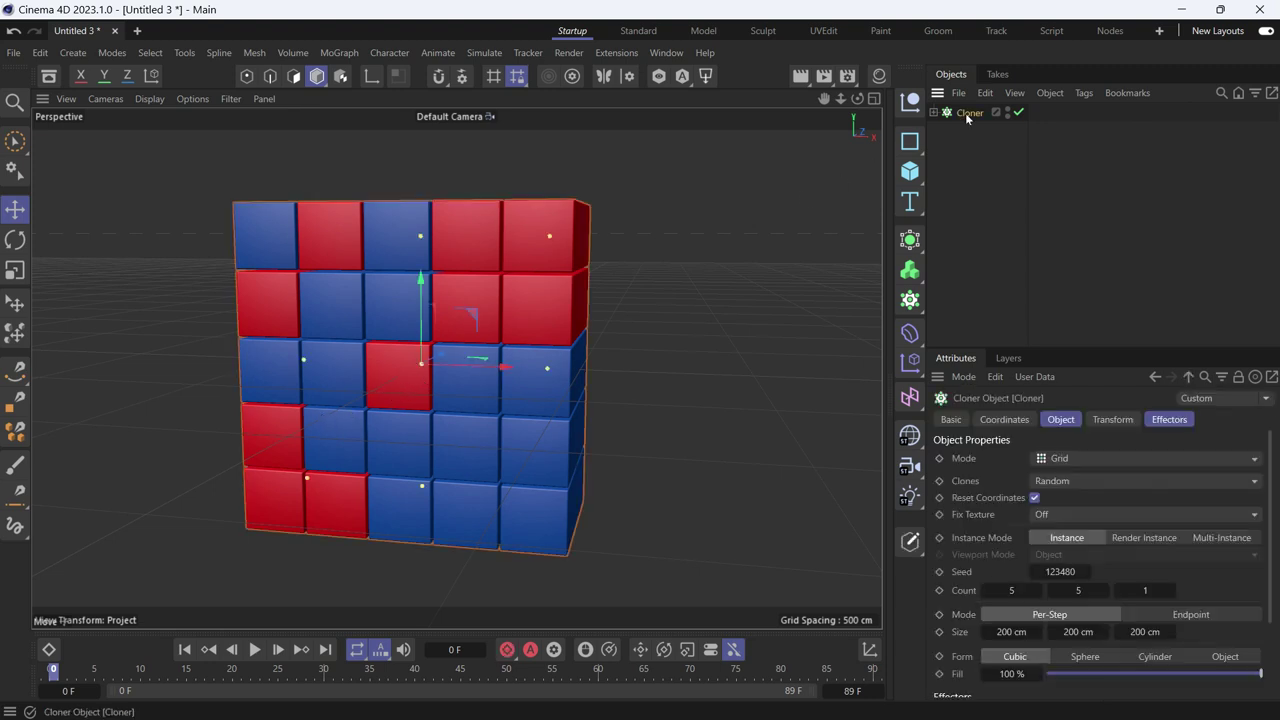
pyautogui.click(910, 362)
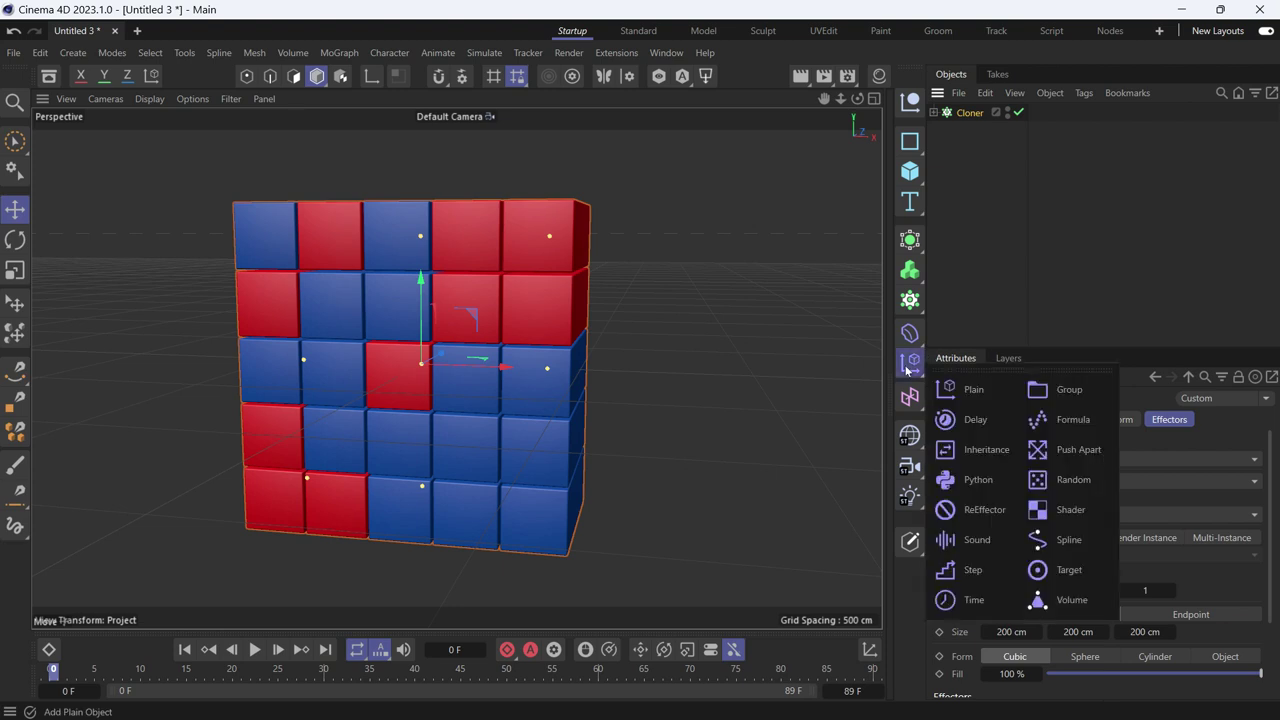
pyautogui.click(1060, 509)
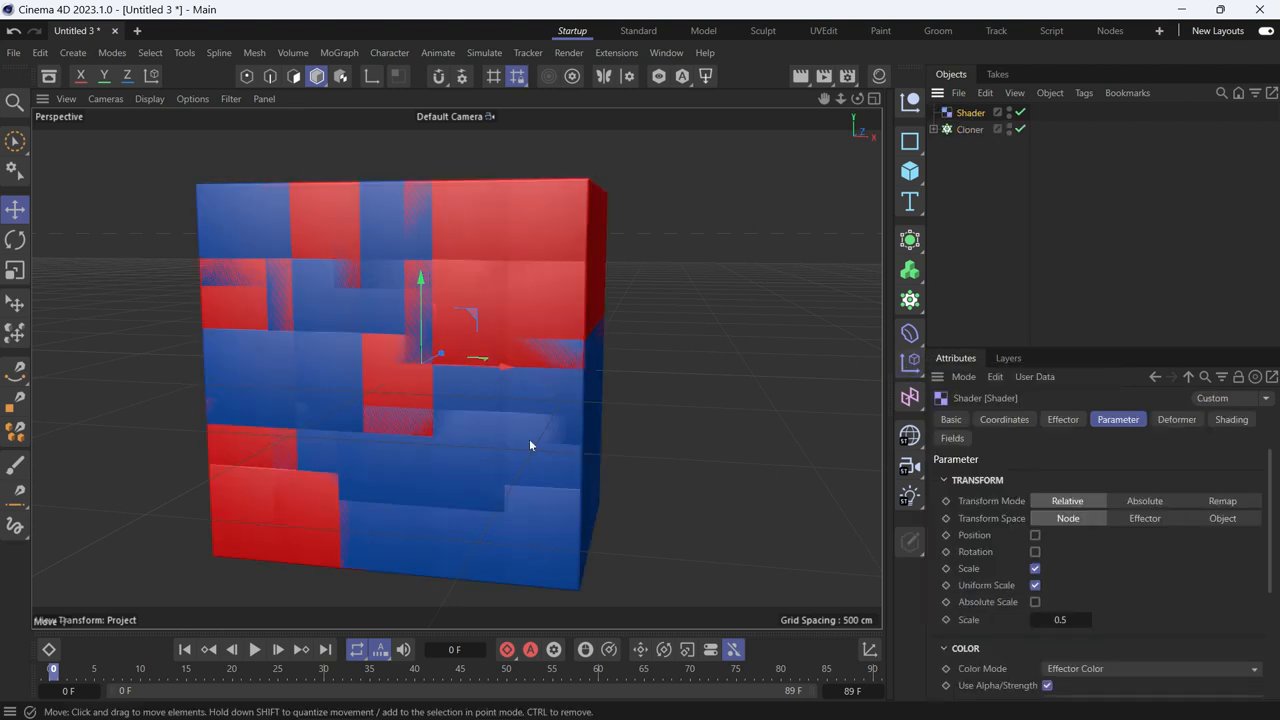
# Step: Disable Scale, enable Position and set the effector's P.Z offset to 200 cm
pyautogui.click(1035, 568)
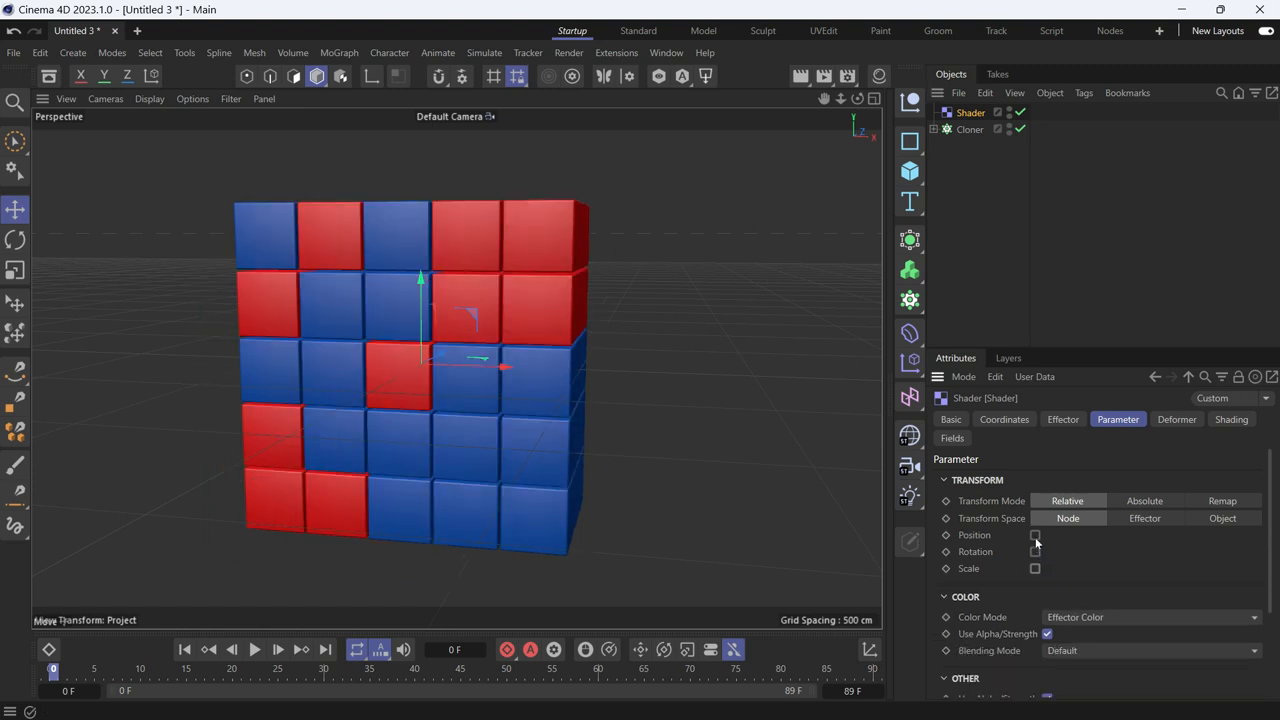
pyautogui.click(1035, 535)
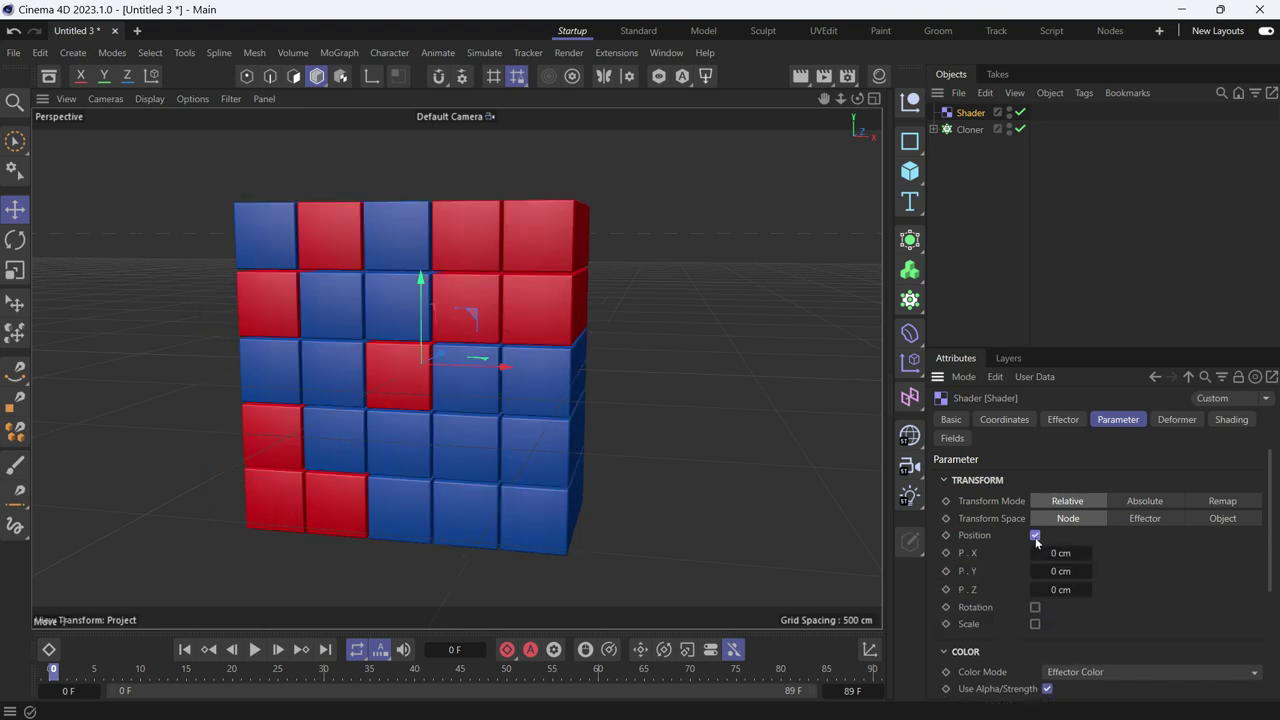
pyautogui.doubleClick(1063, 590)
pyautogui.write('200')
pyautogui.press('Return')
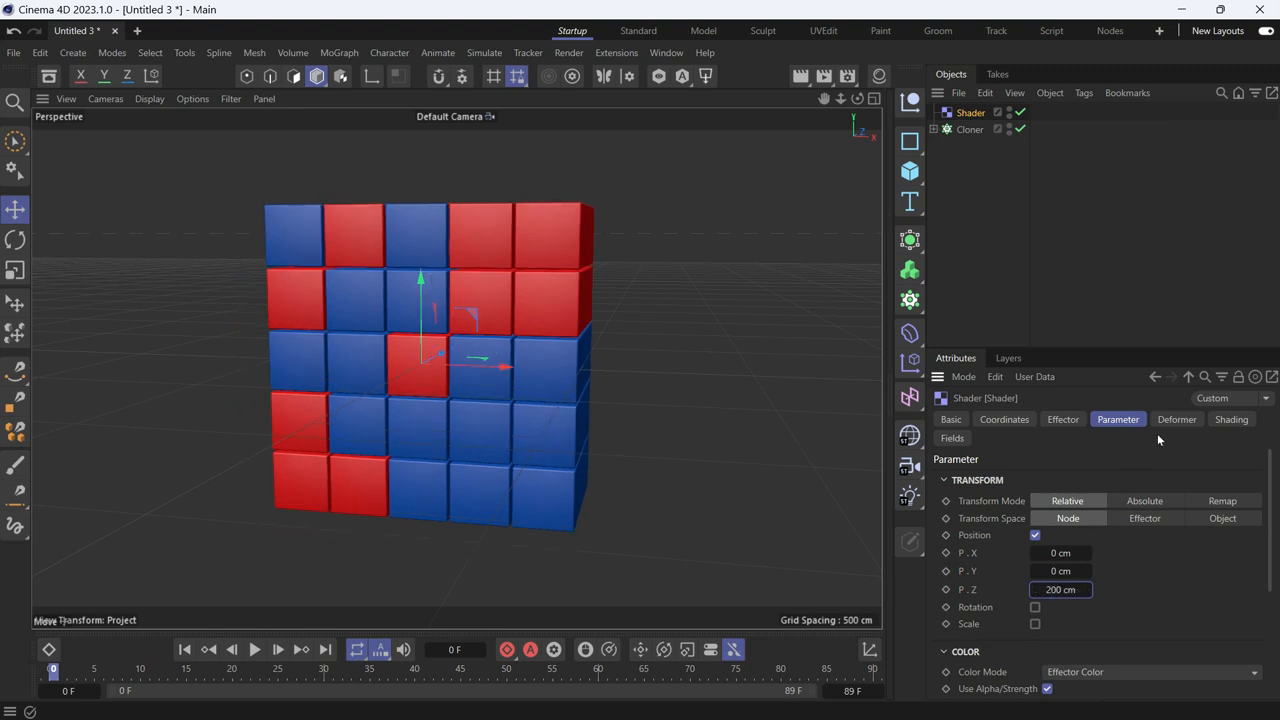
# Step: Assign a Noise shader in the Shading settings, set its Animation Speed to 2 and play
pyautogui.click(1231, 420)
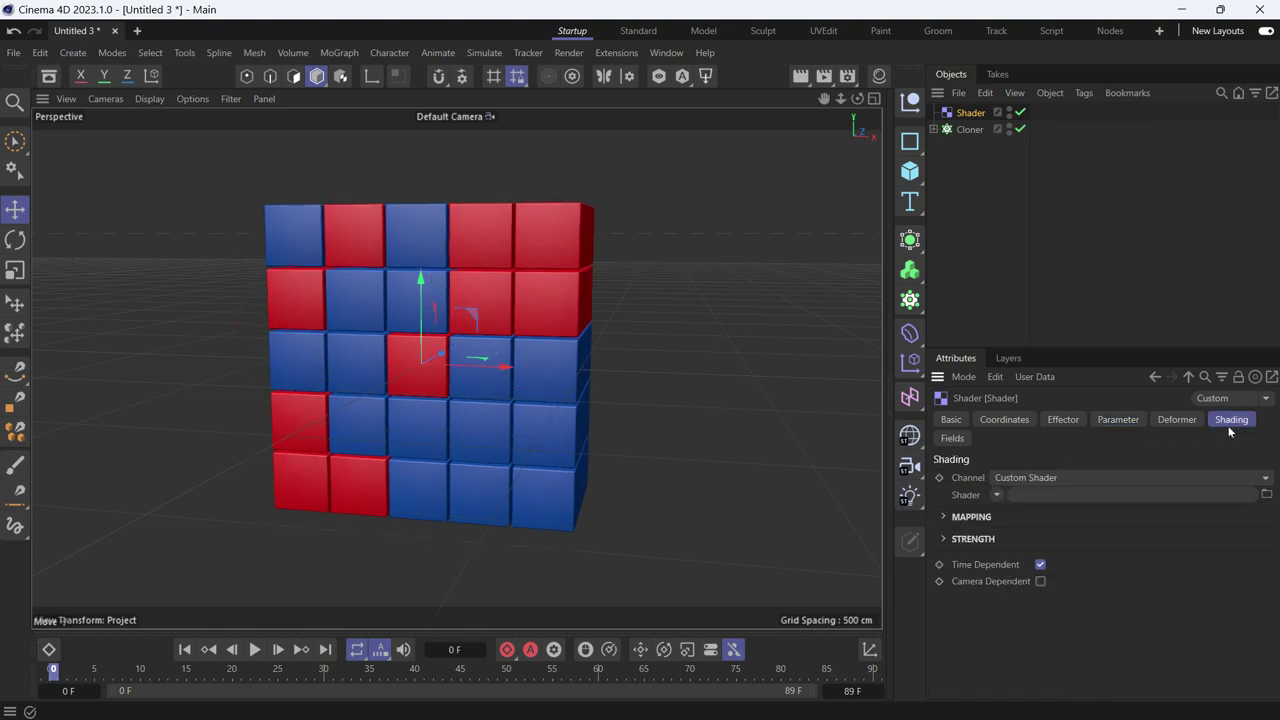
pyautogui.click(996, 497)
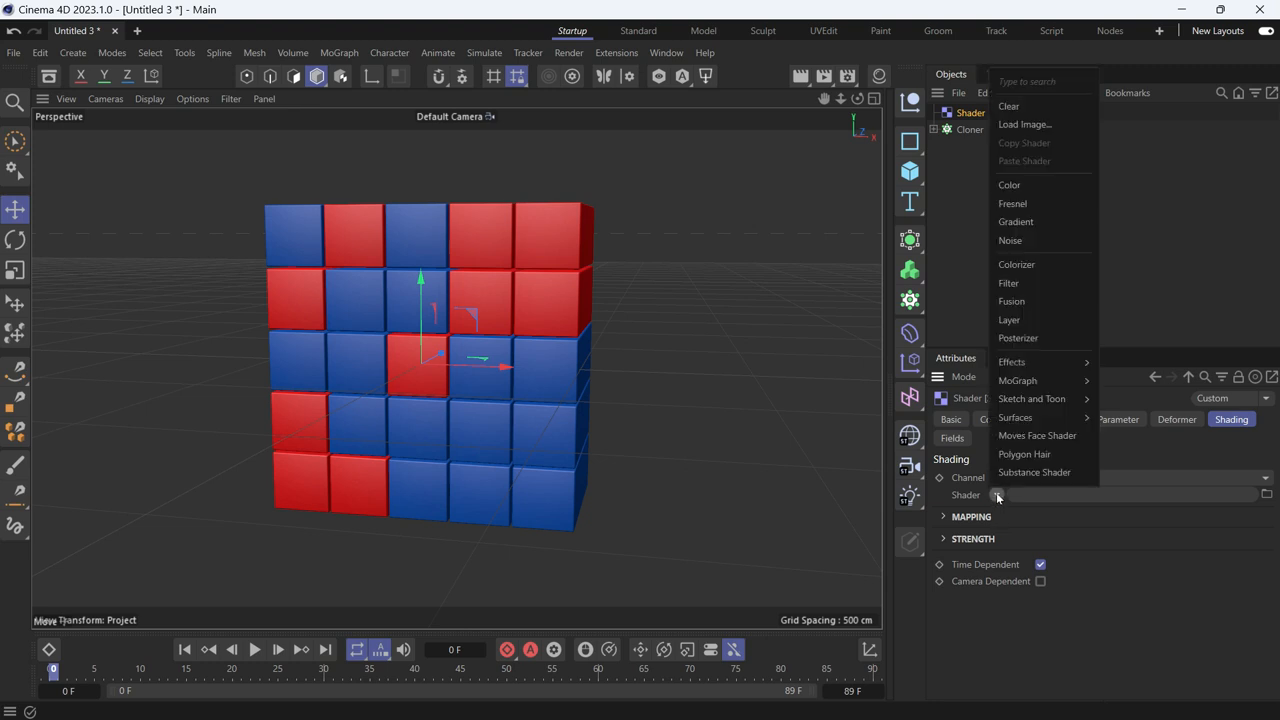
pyautogui.click(1039, 244)
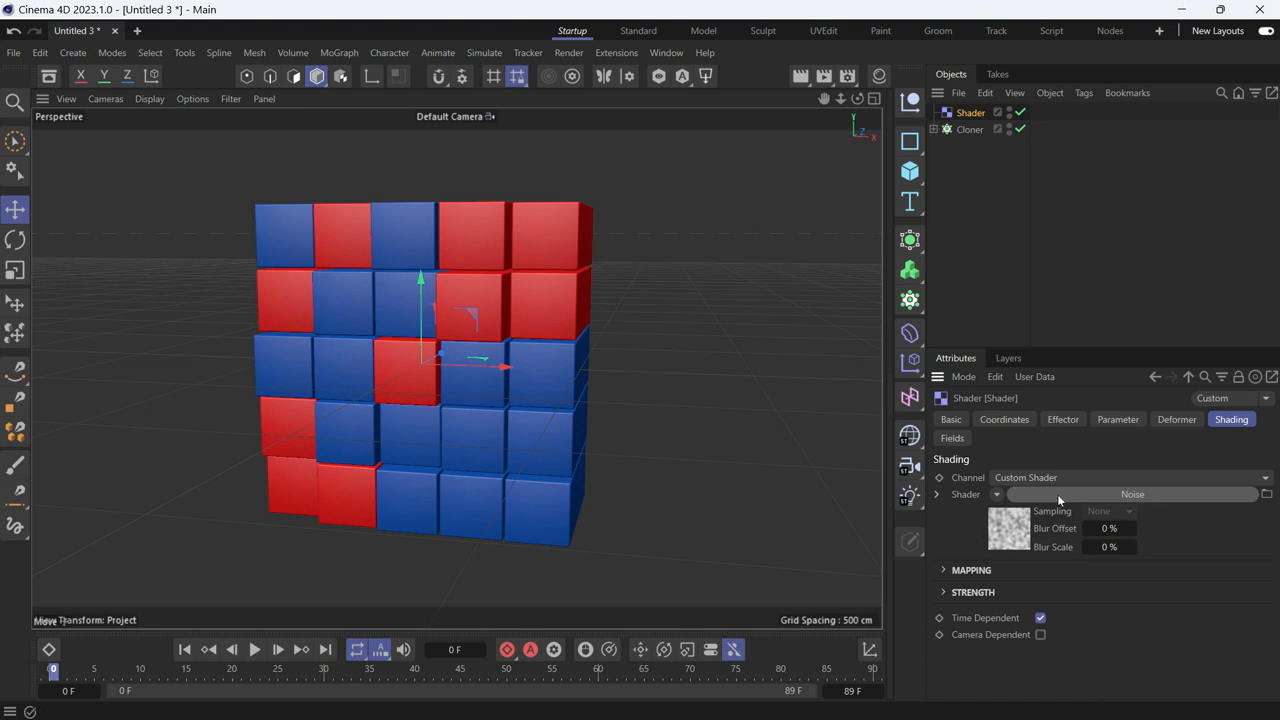
pyautogui.click(1133, 494)
pyautogui.scroll(-2, 1129, 487)
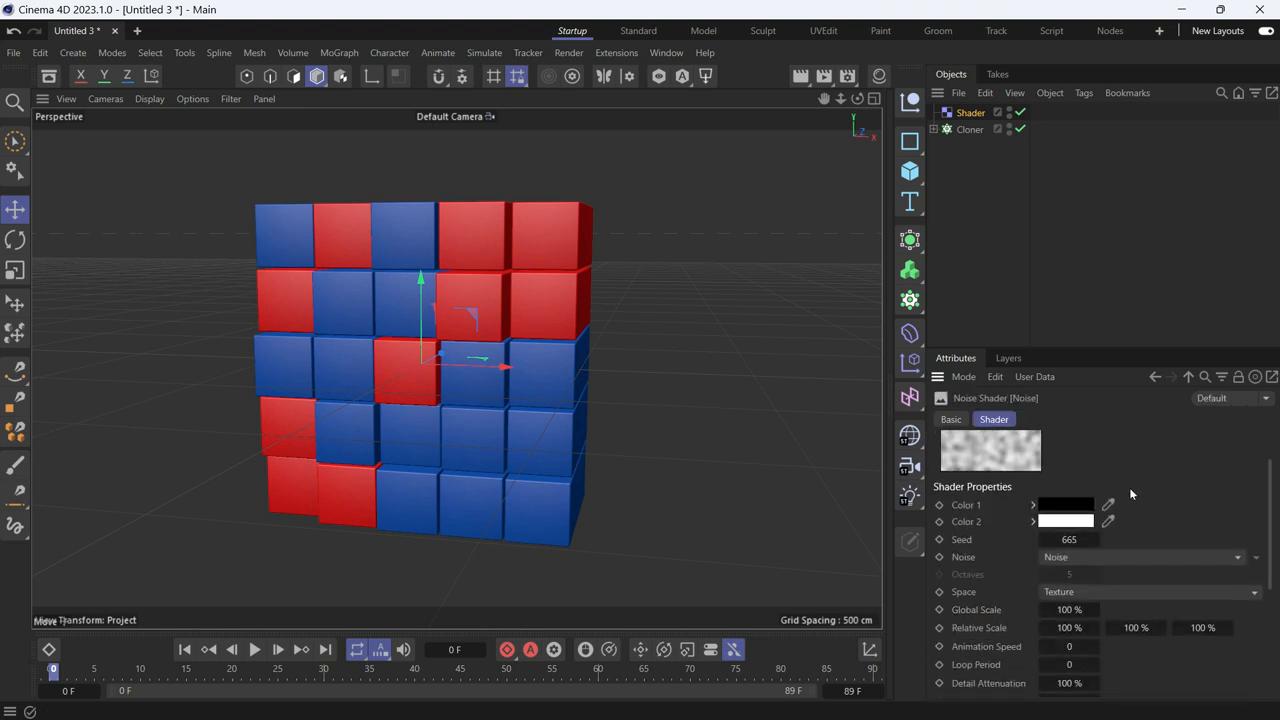
pyautogui.scroll(-2, 1129, 487)
pyautogui.scroll(-2, 1129, 487)
pyautogui.scroll(-1, 1129, 487)
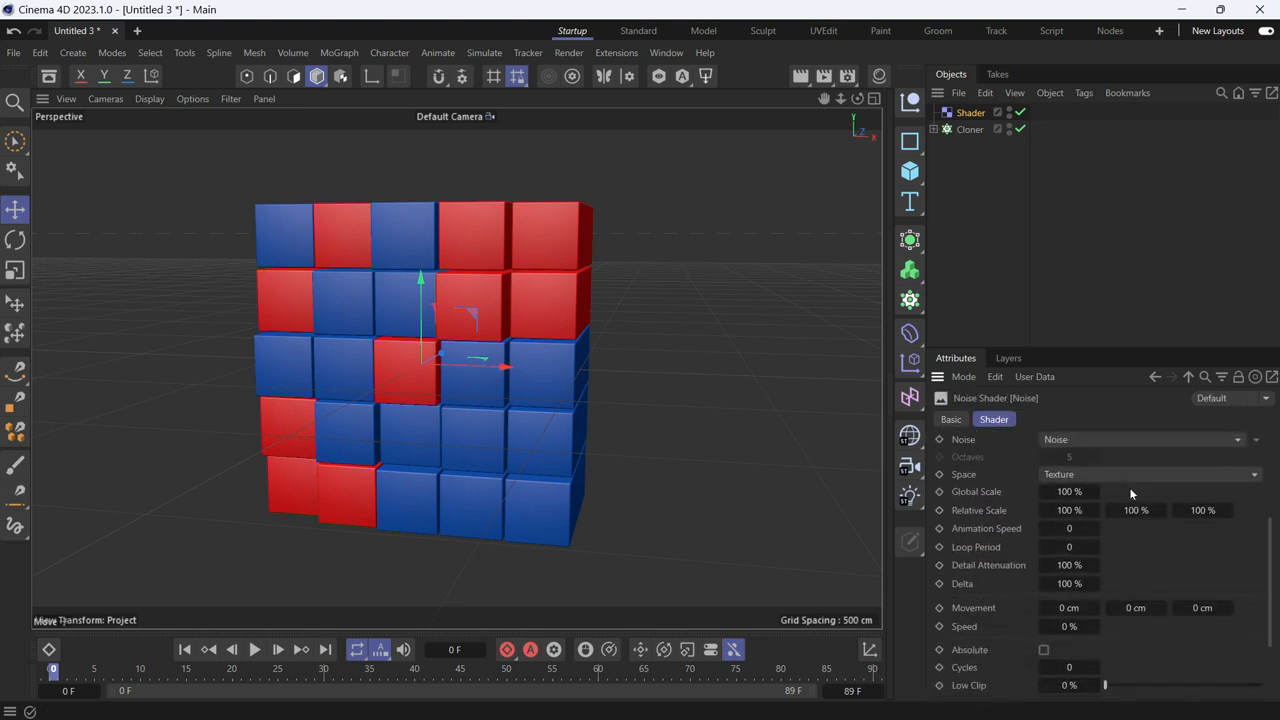
pyautogui.moveTo(1068, 529)
pyautogui.moveTo(1070, 528); pyautogui.dragTo(1078, 528)
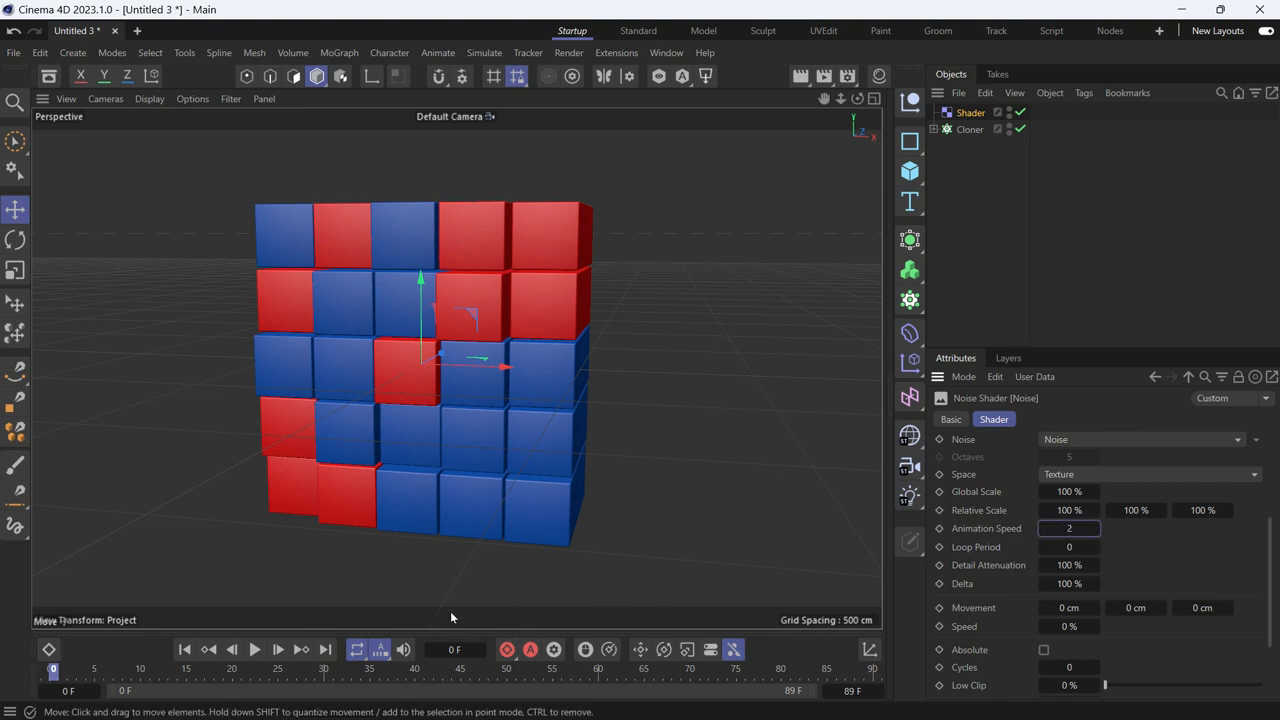
pyautogui.click(254, 650)
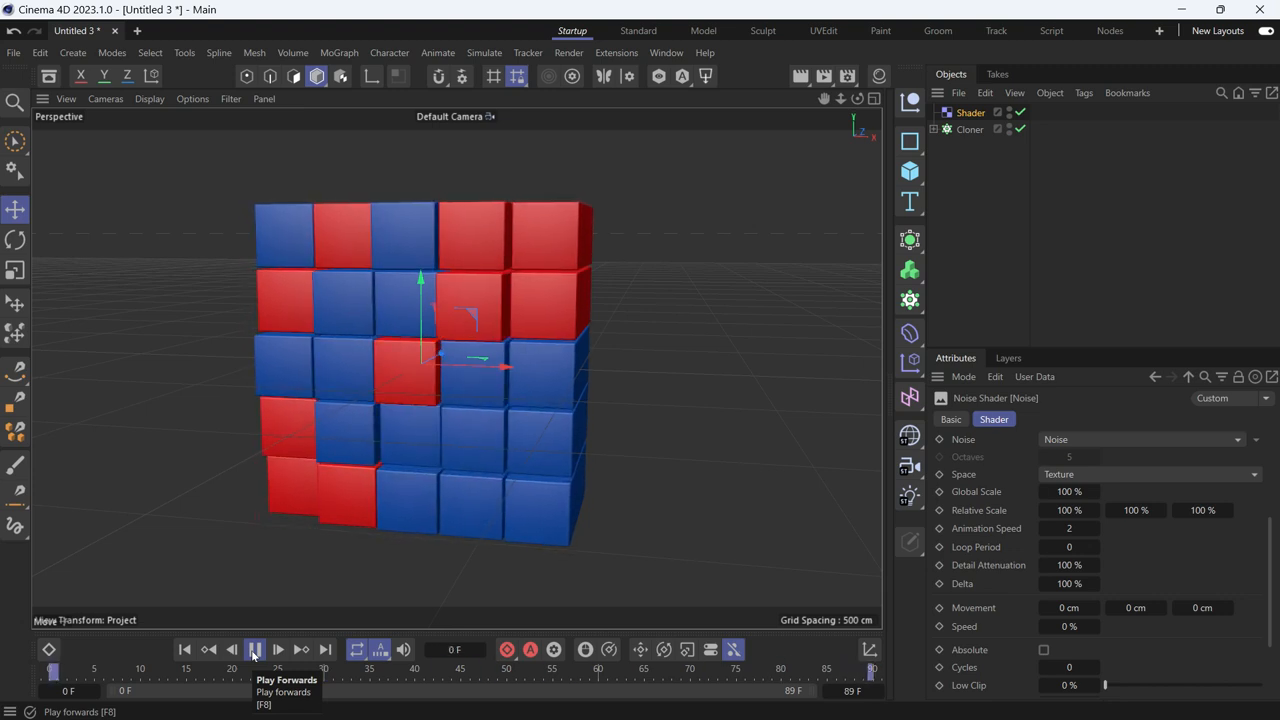
# Step: Pause the animation playback at frame 44
pyautogui.click(254, 650)
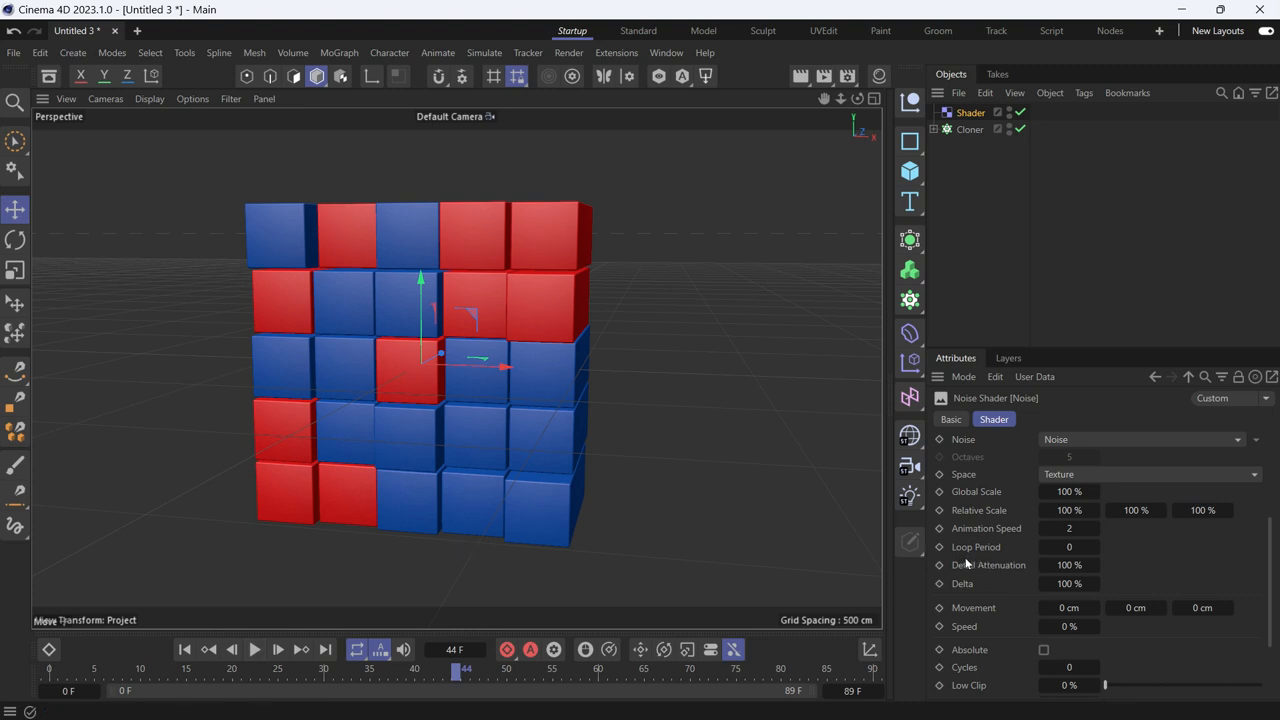
pyautogui.click(847, 78)
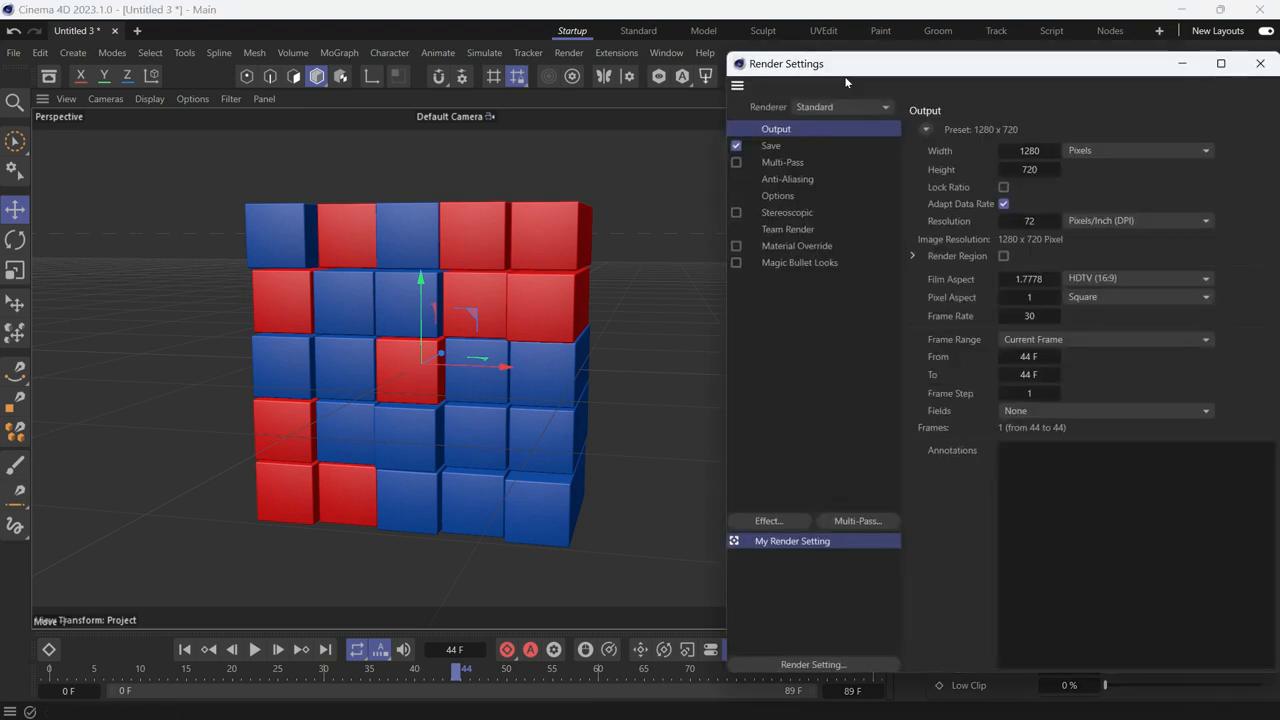
pyautogui.moveTo(862, 72); pyautogui.dragTo(811, 68)
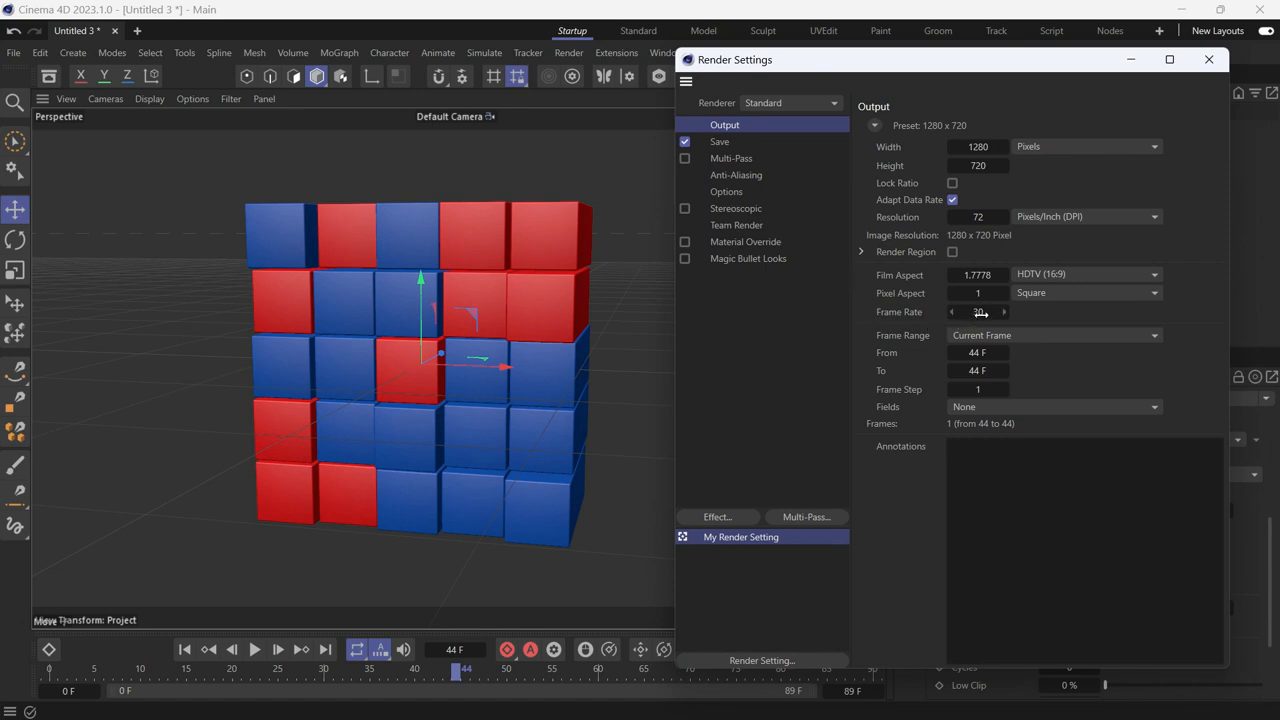
pyautogui.click(1208, 59)
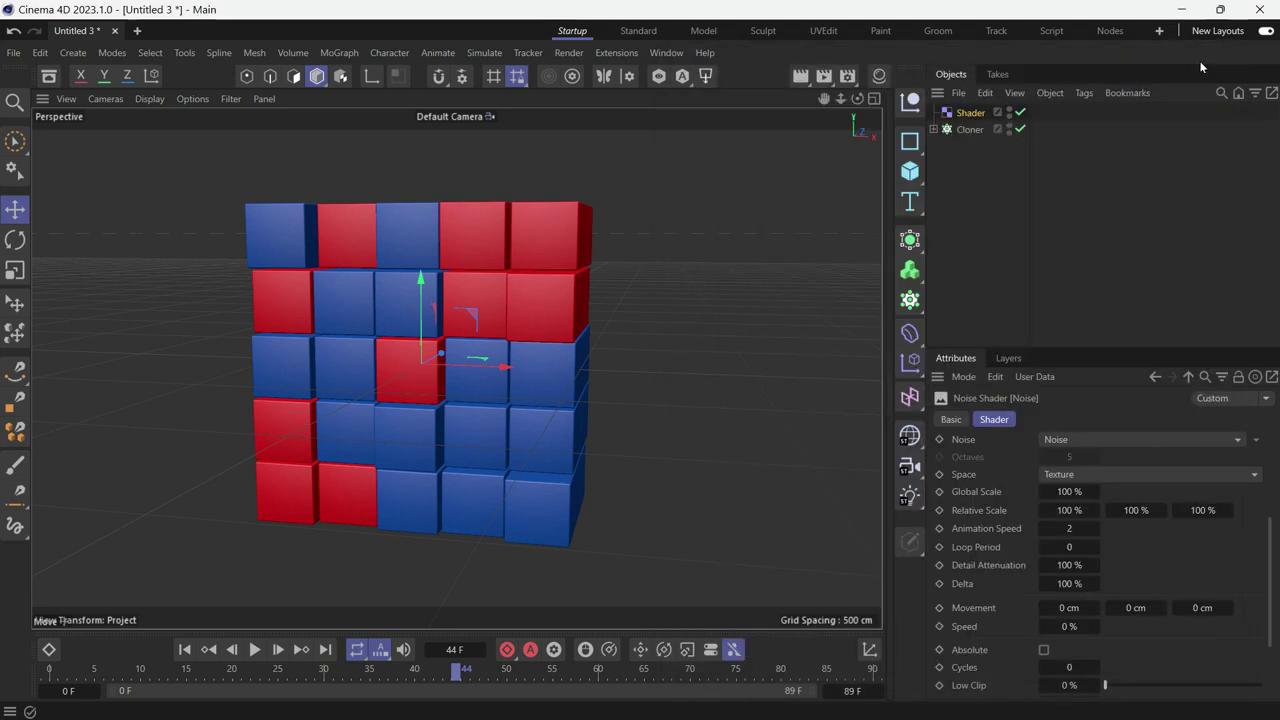
# Step: Extend the project end to frame 90 and set the noise Loop Period to 3
pyautogui.click(879, 691)
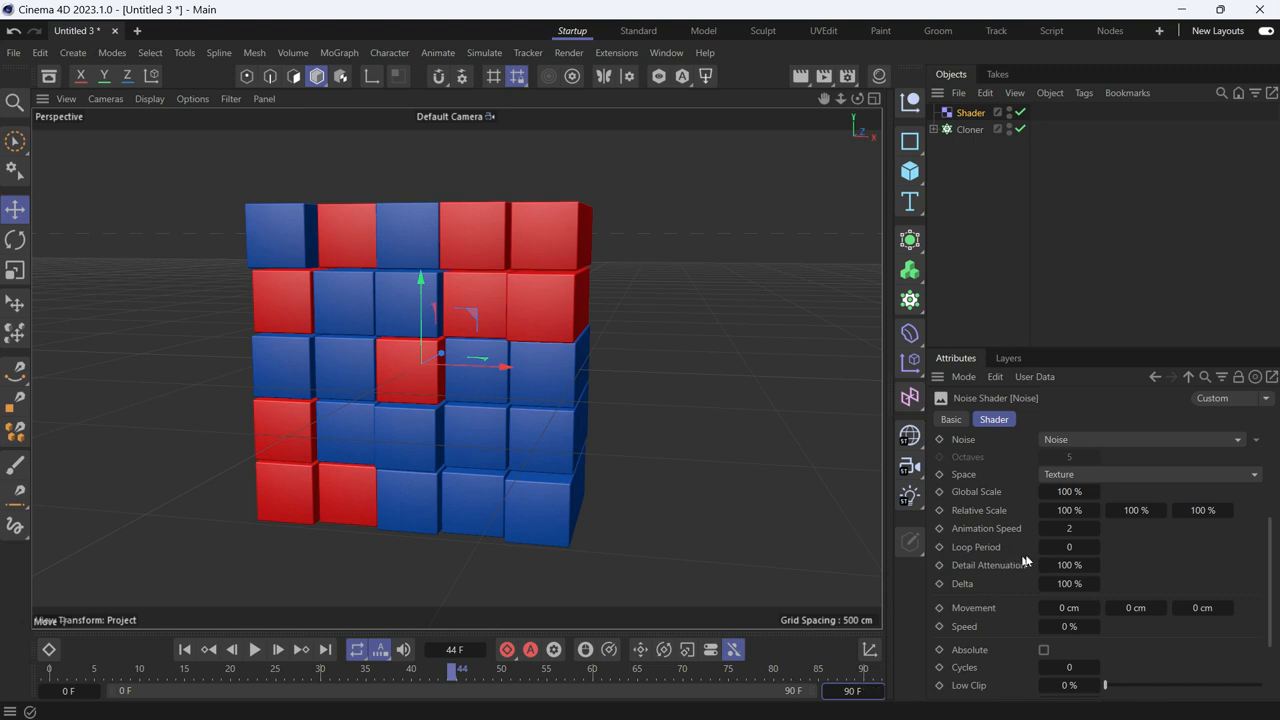
pyautogui.write('3')
pyautogui.press('Return')
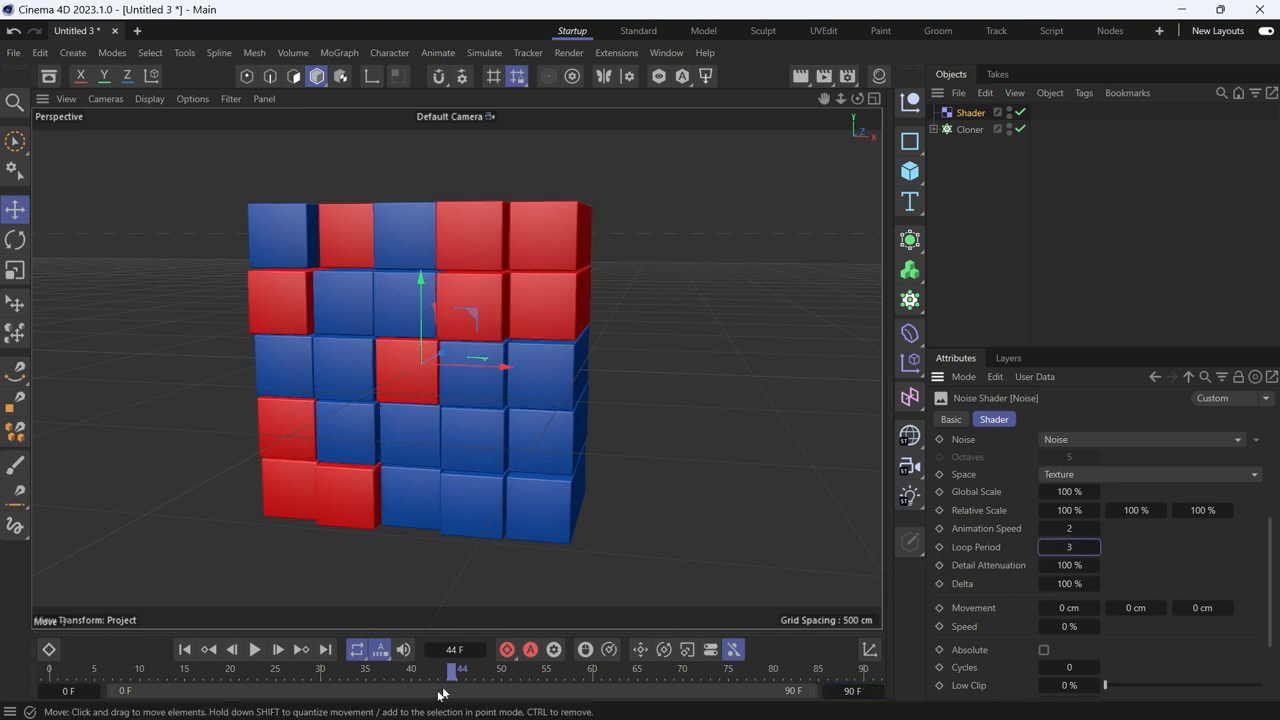
# Step: Preview the looping animation from the first frame, then stop and rewind
pyautogui.click(184, 651)
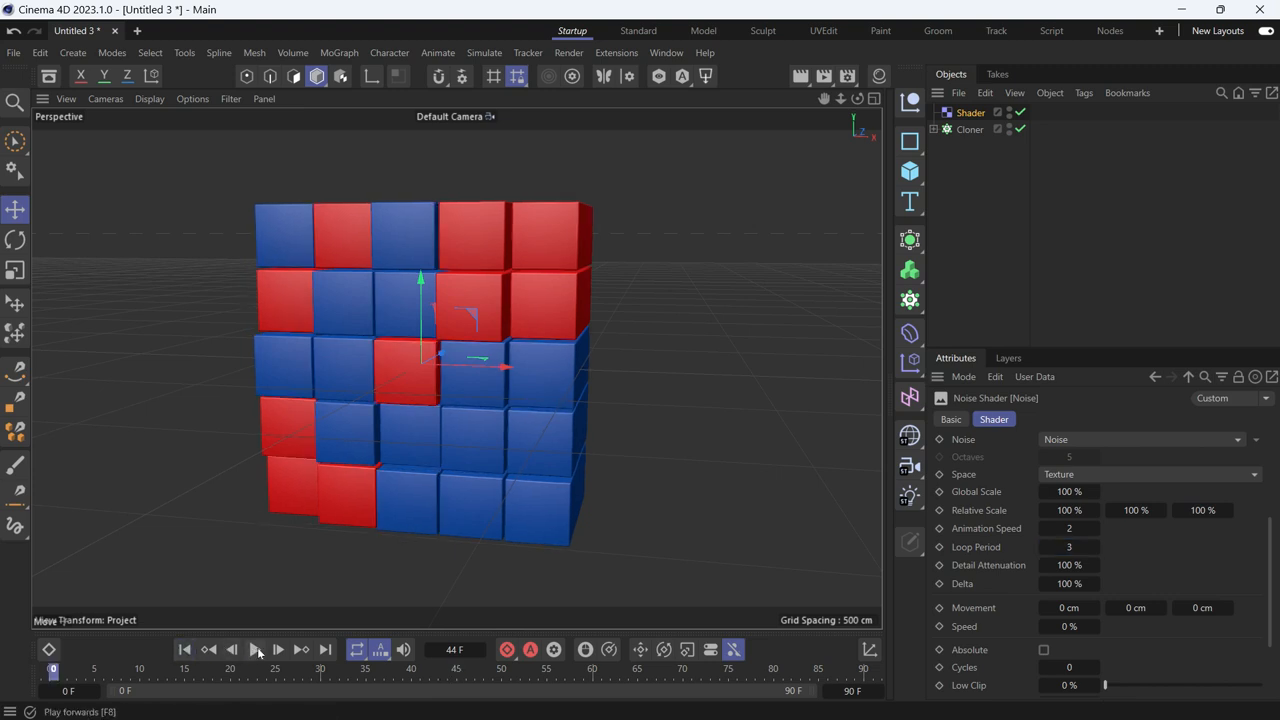
pyautogui.click(256, 651)
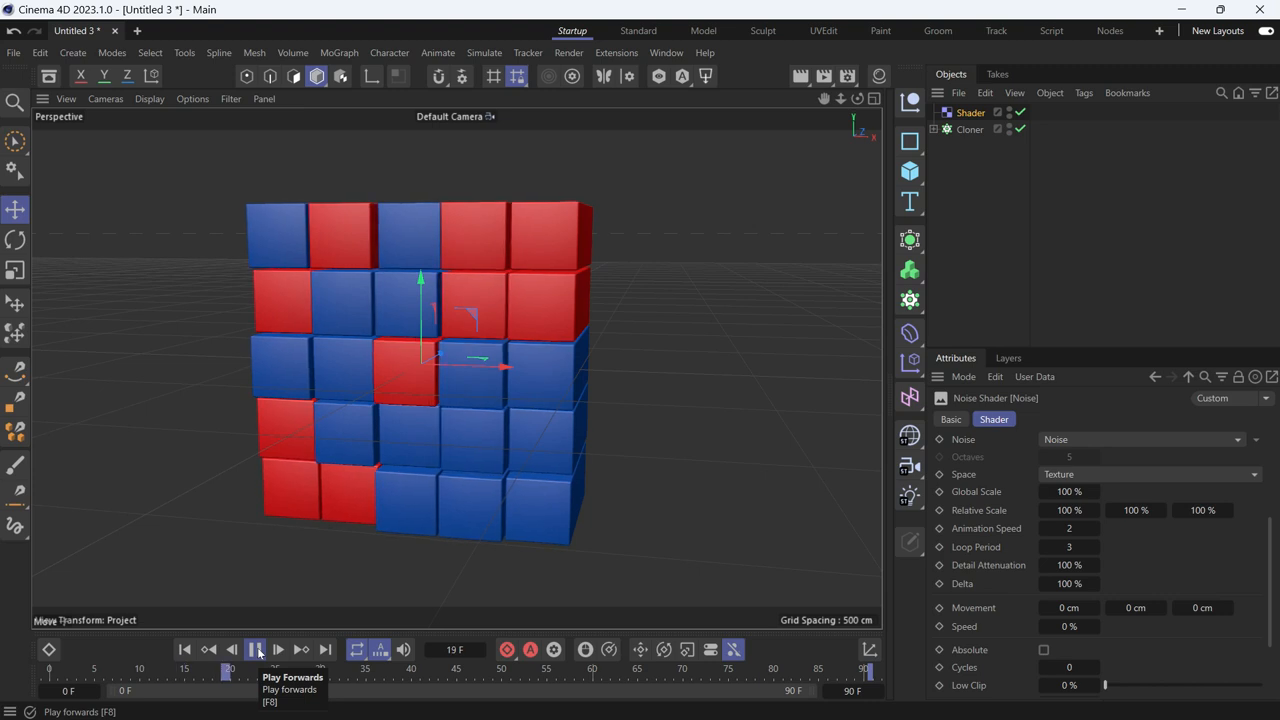
pyautogui.click(258, 651)
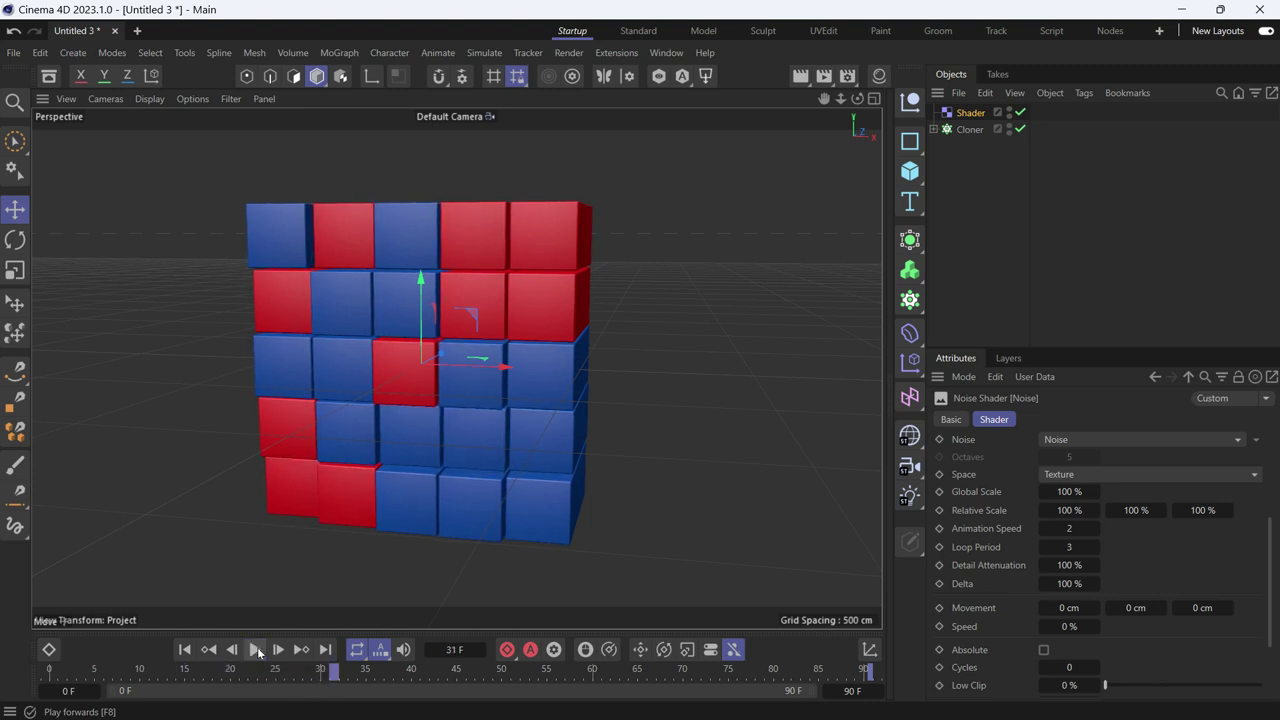
pyautogui.click(184, 651)
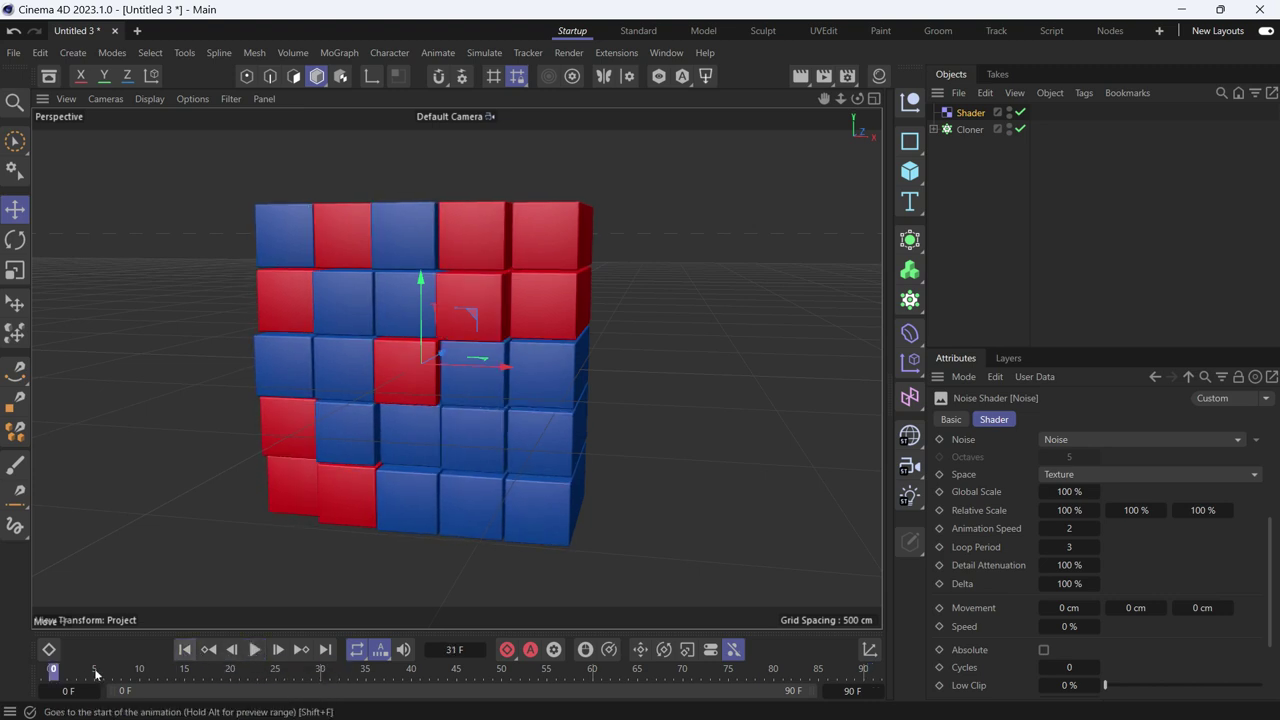
# Step: Set the project end back to frame 89 and play the cube animation from the start
pyautogui.click(325, 651)
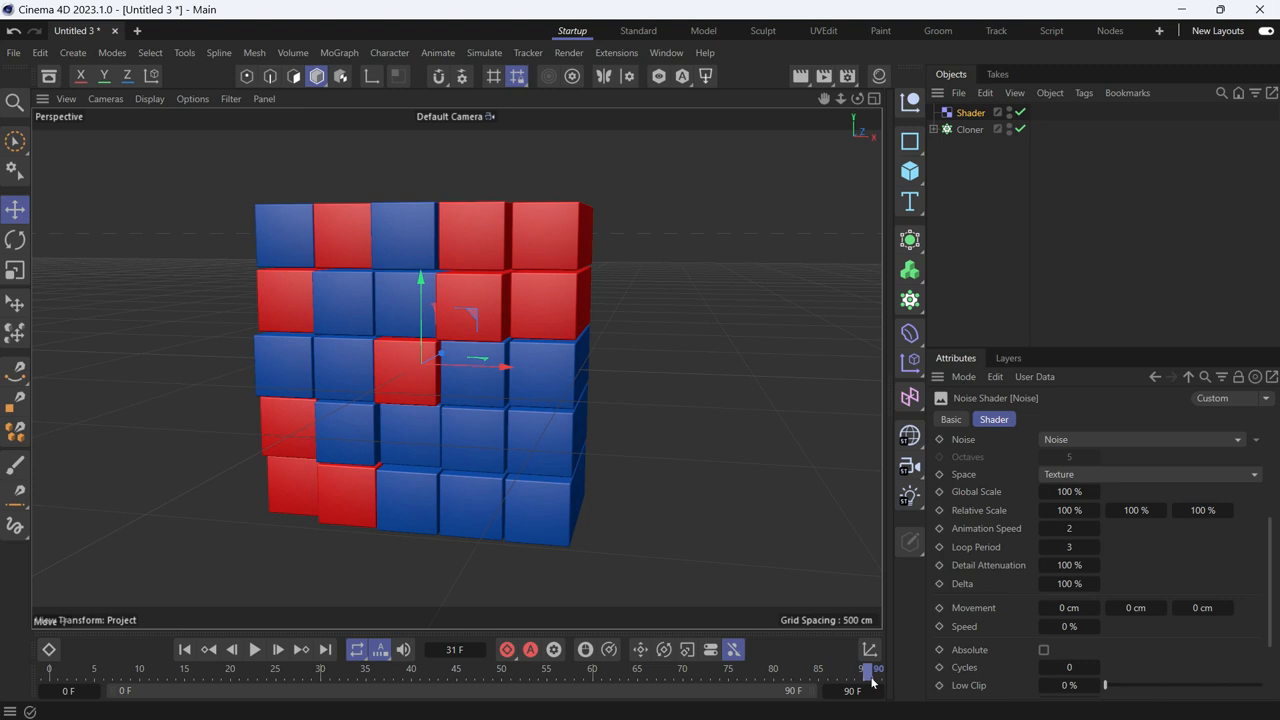
pyautogui.moveTo(851, 691)
pyautogui.click(827, 691)
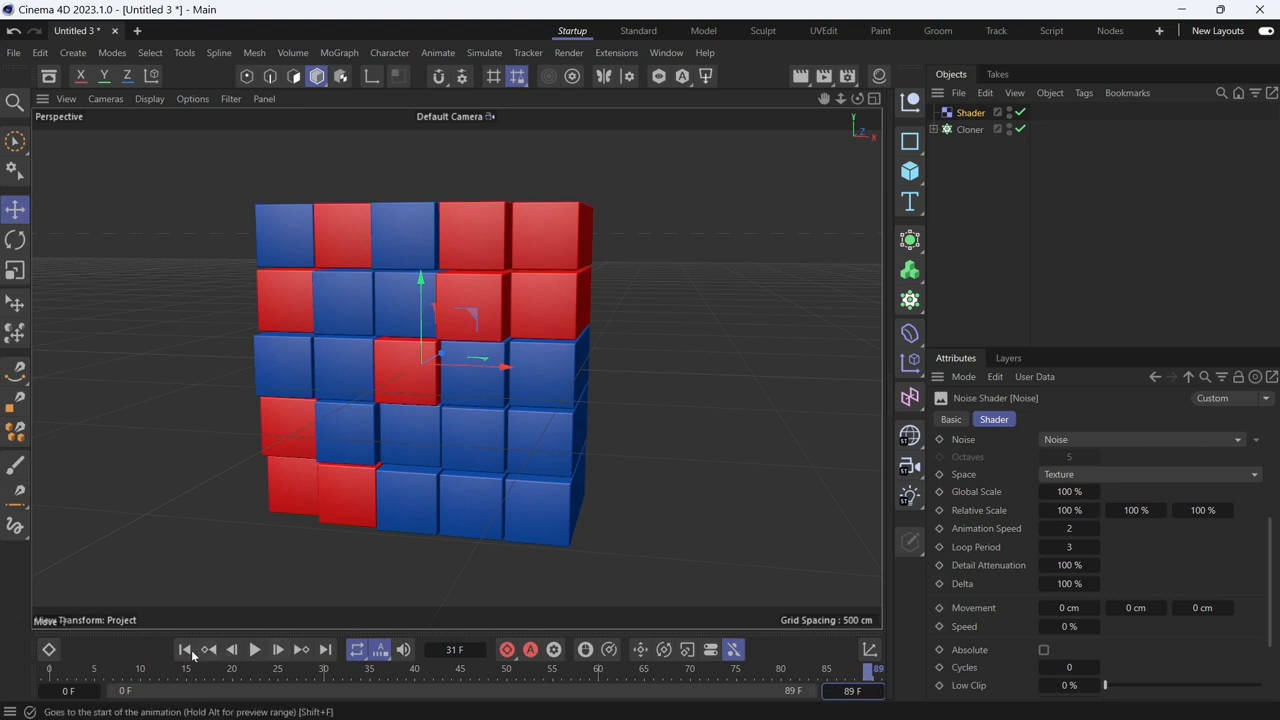
pyautogui.click(185, 650)
pyautogui.click(258, 650)
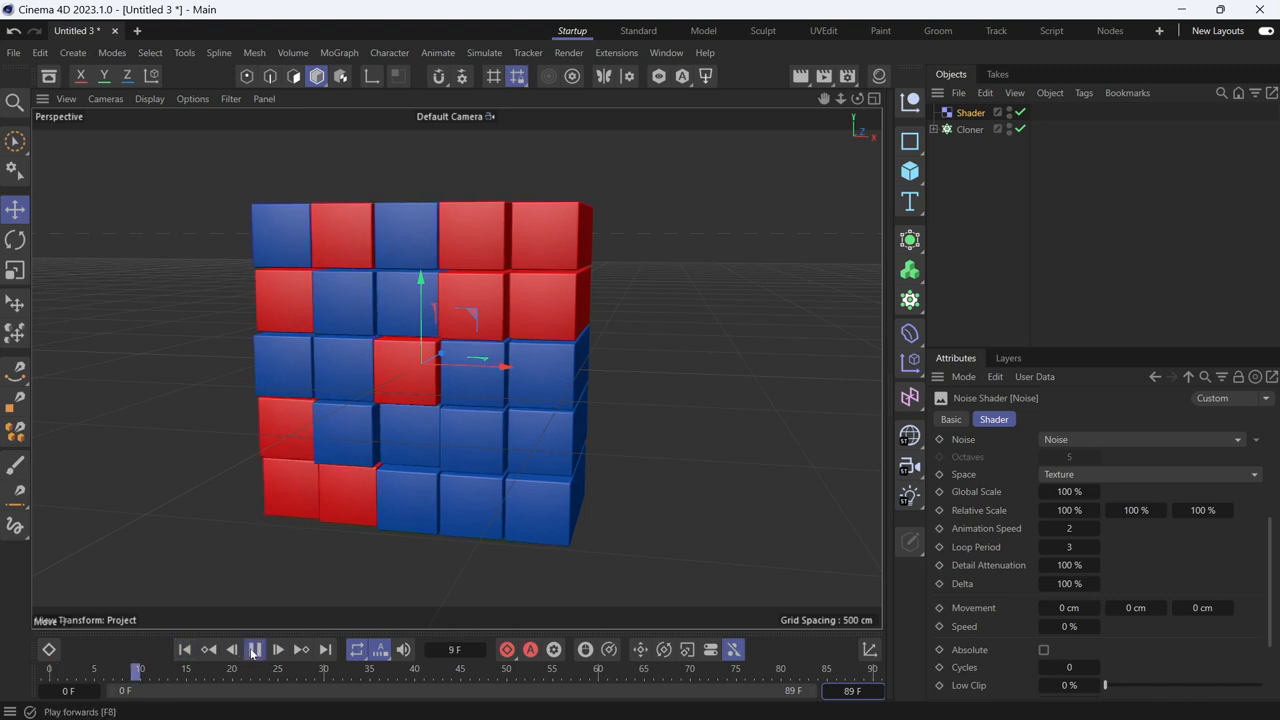